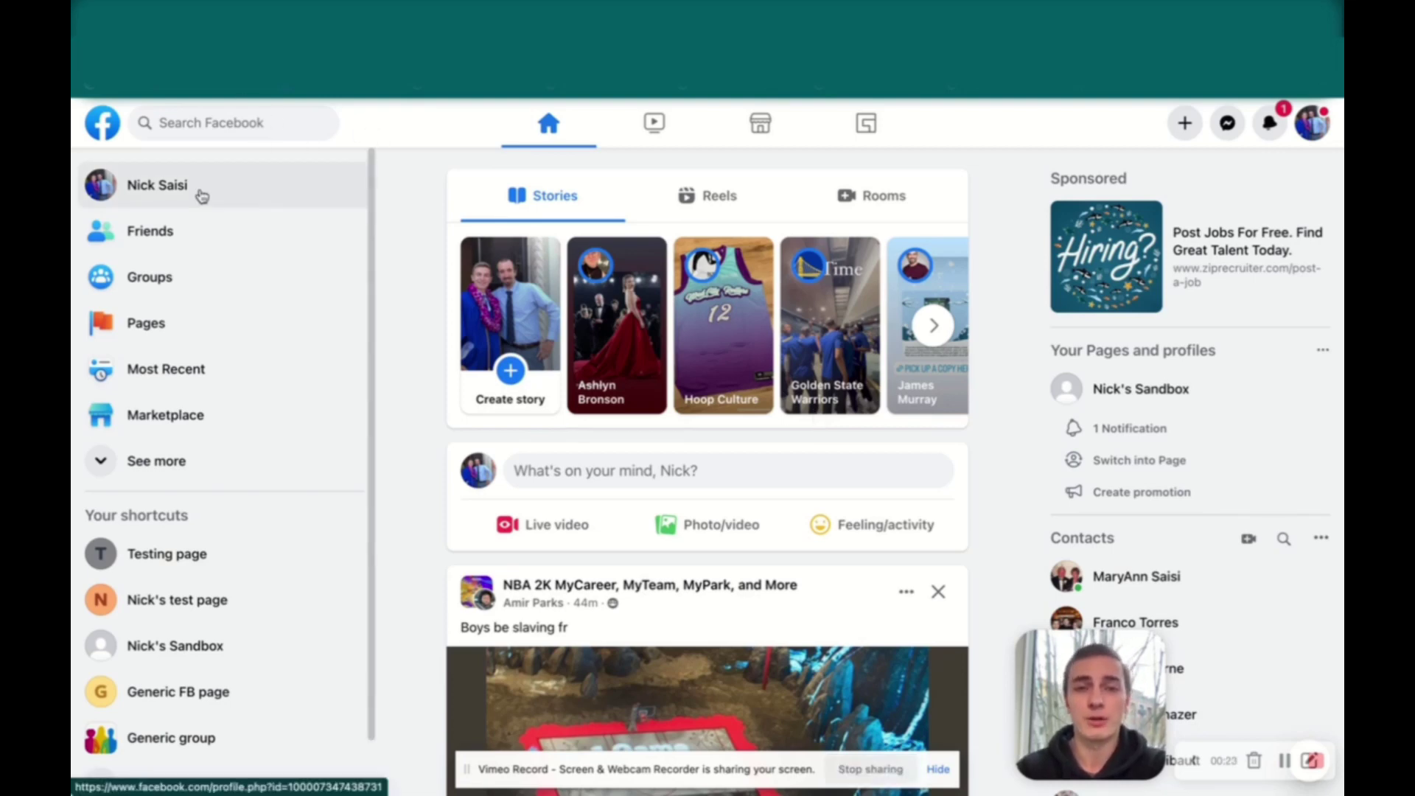
Go to Pages in the sidebar and start a new Page.
left_click(188, 322)
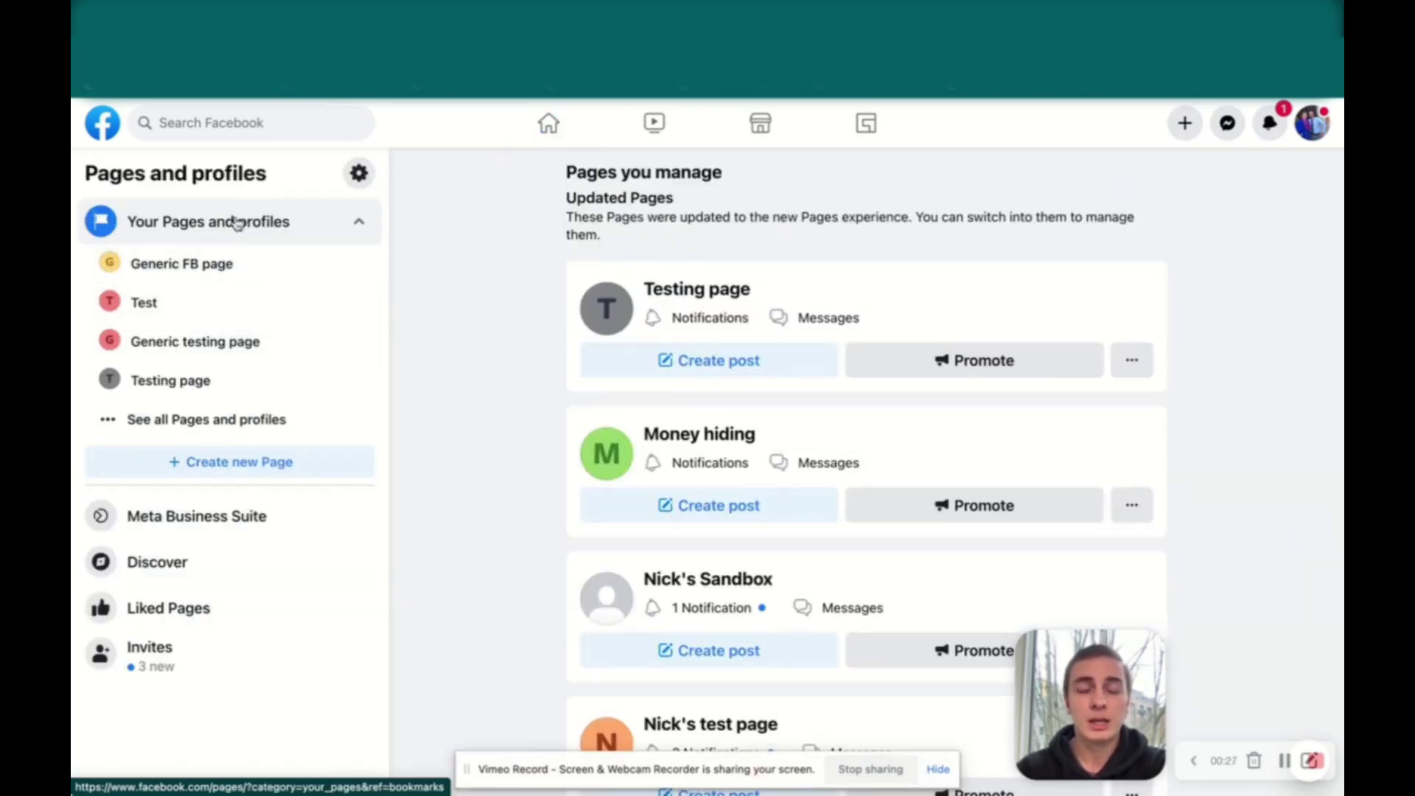
left_click(230, 463)
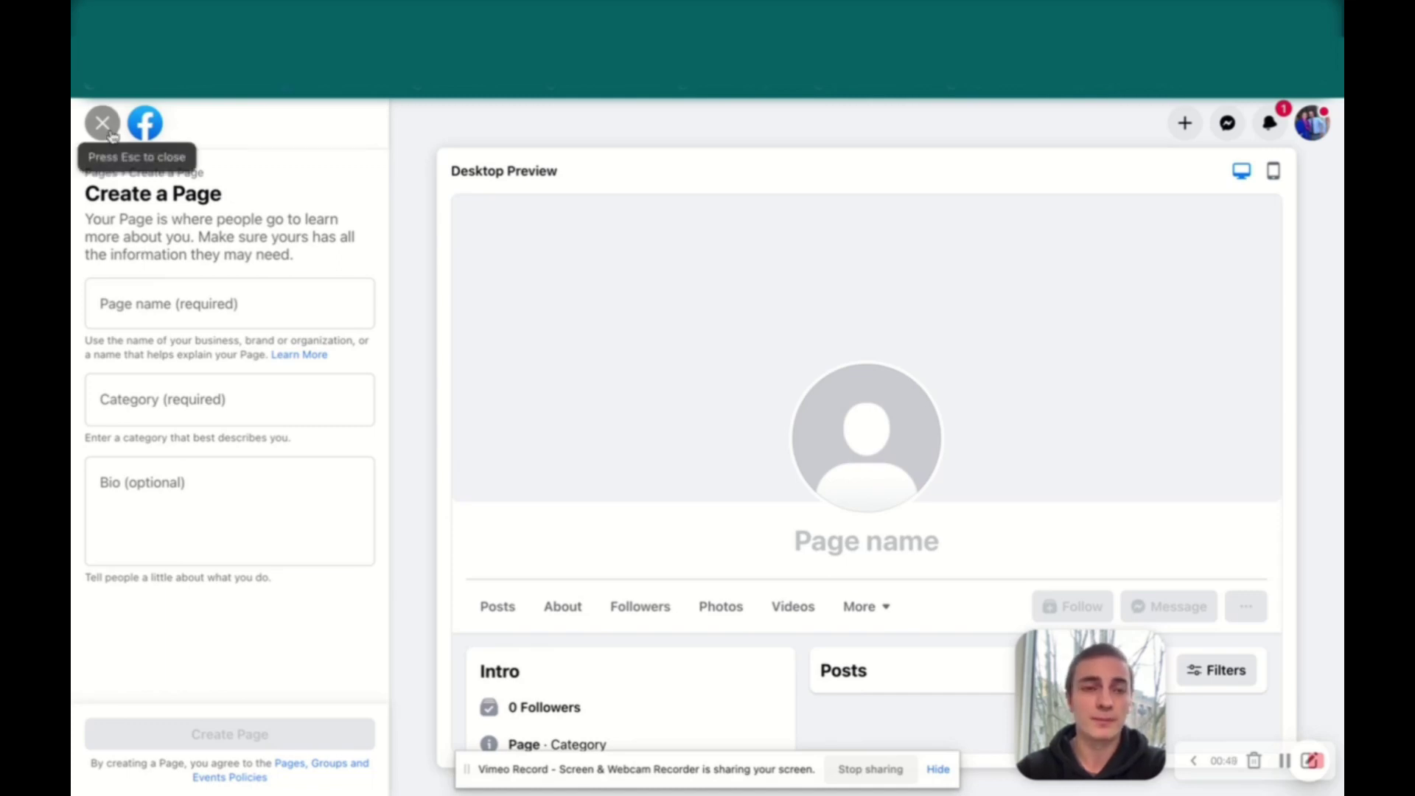
Switch to acting as Testing page and open its professional dashboard.
left_click(1314, 123)
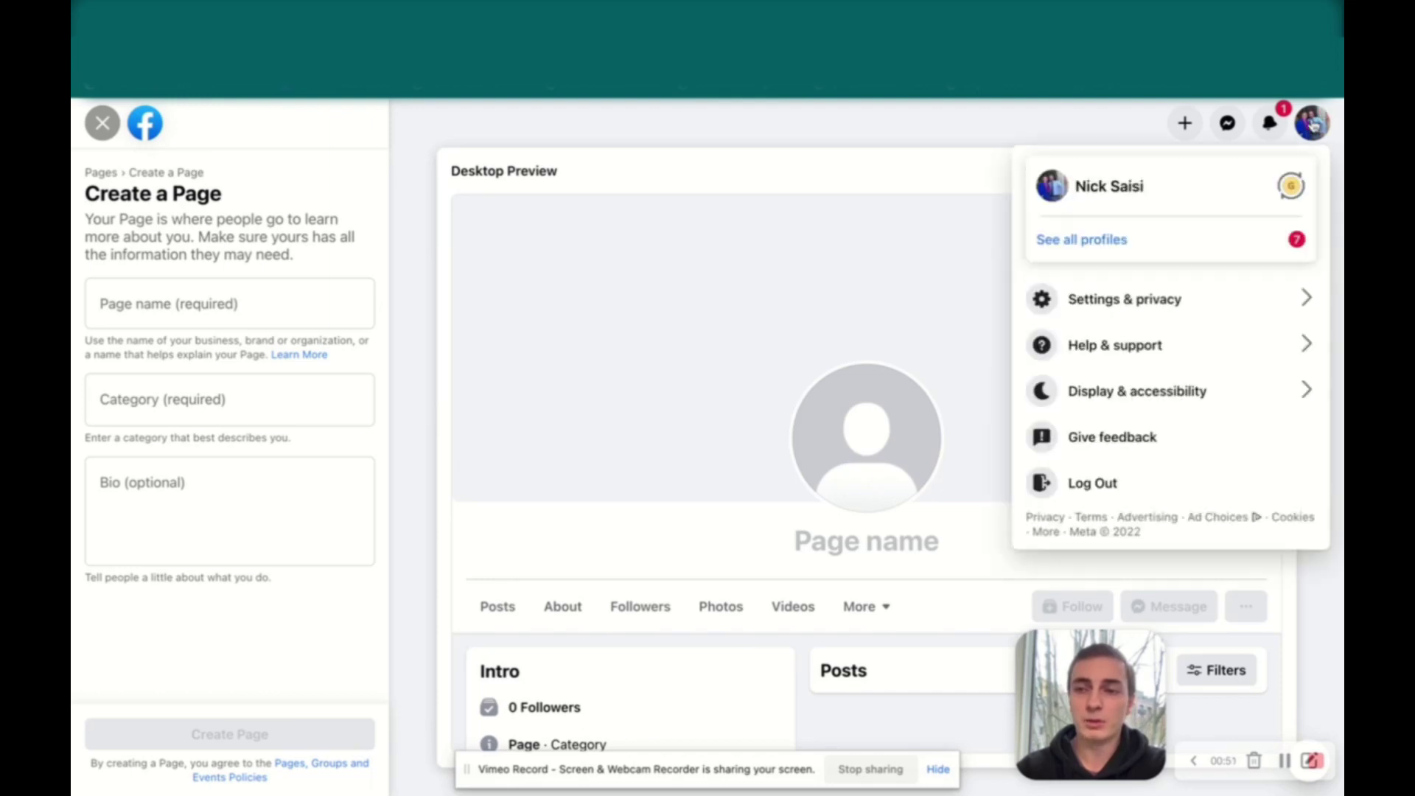
left_click(1082, 239)
left_click(1308, 423)
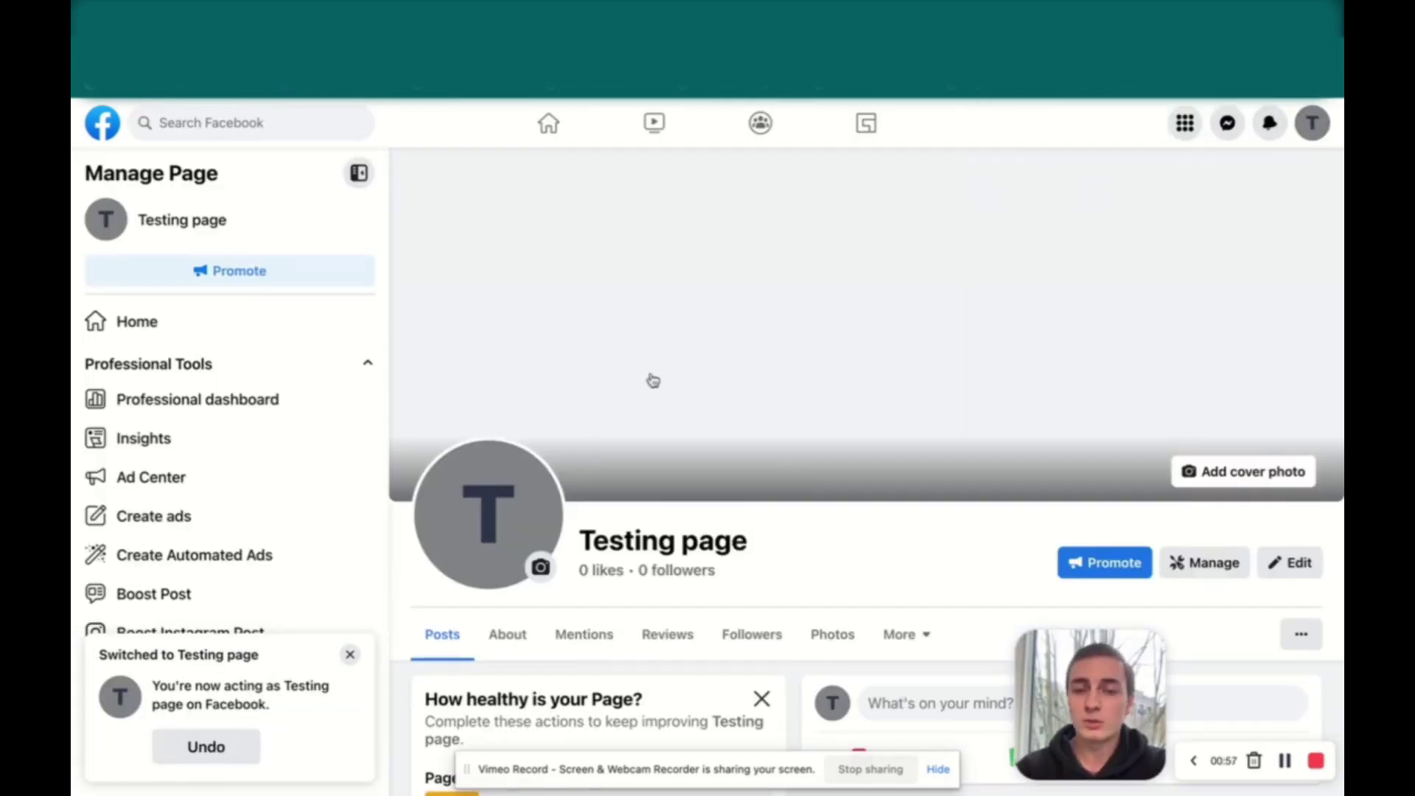
left_click(350, 656)
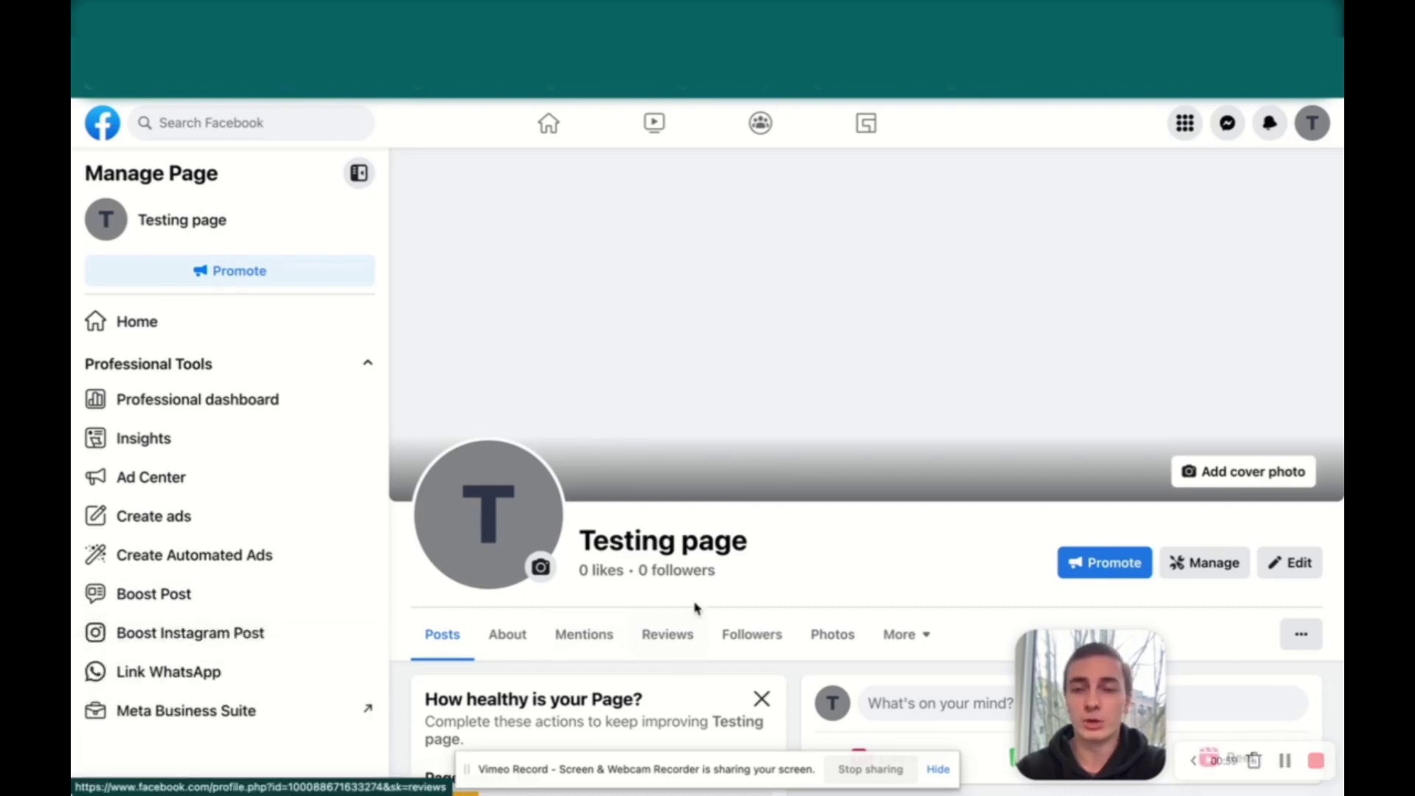
scroll(1004, 542, "down", 1)
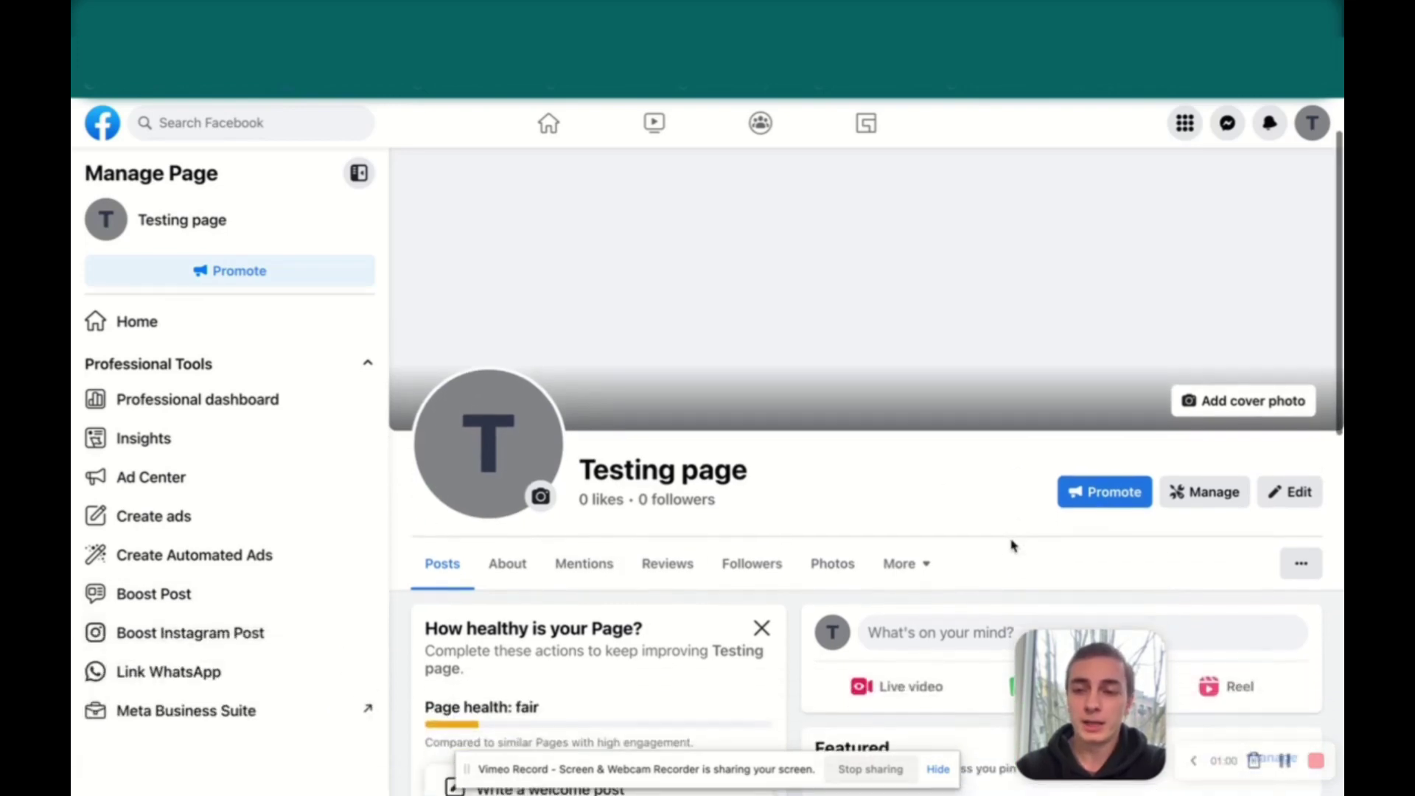
left_click(1200, 488)
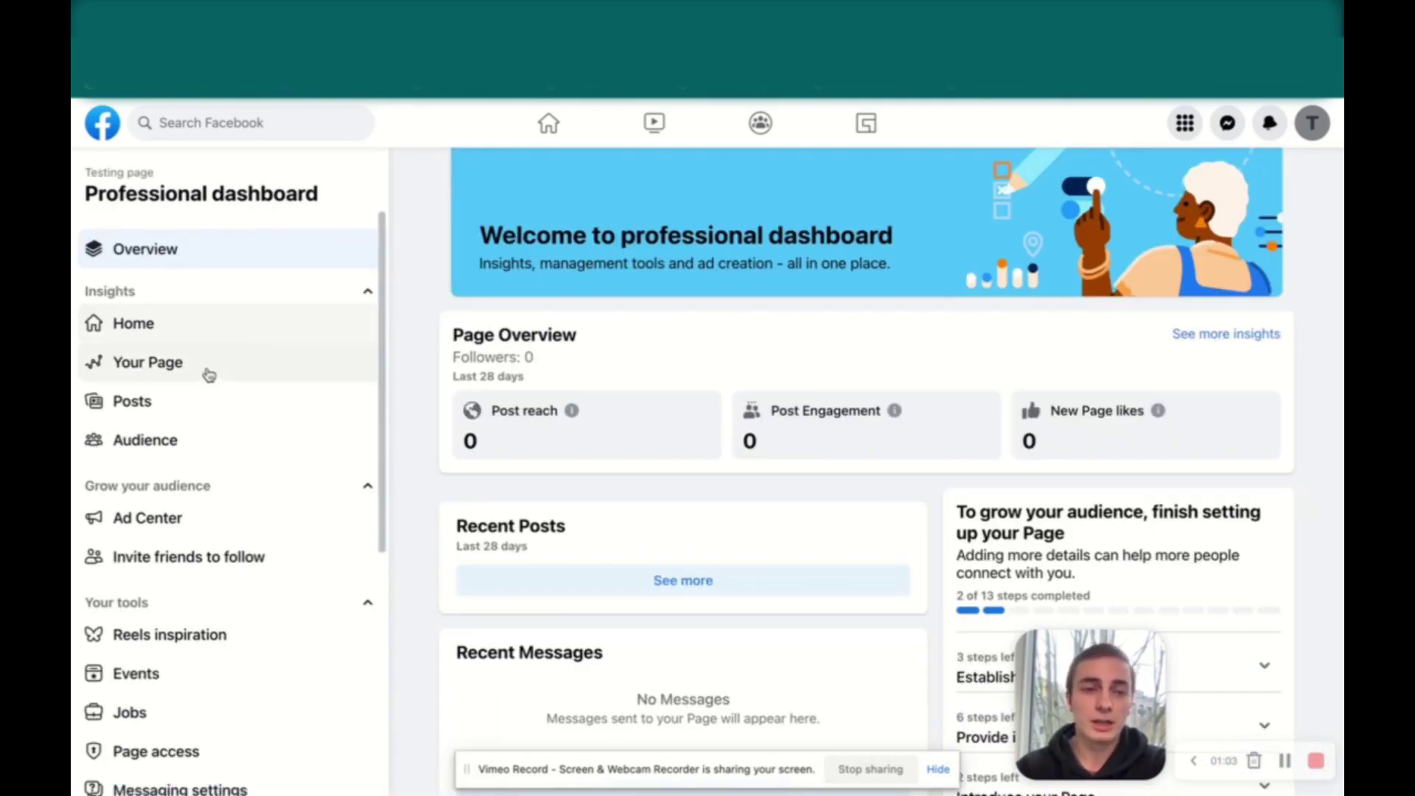
scroll(197, 446, "down", 3)
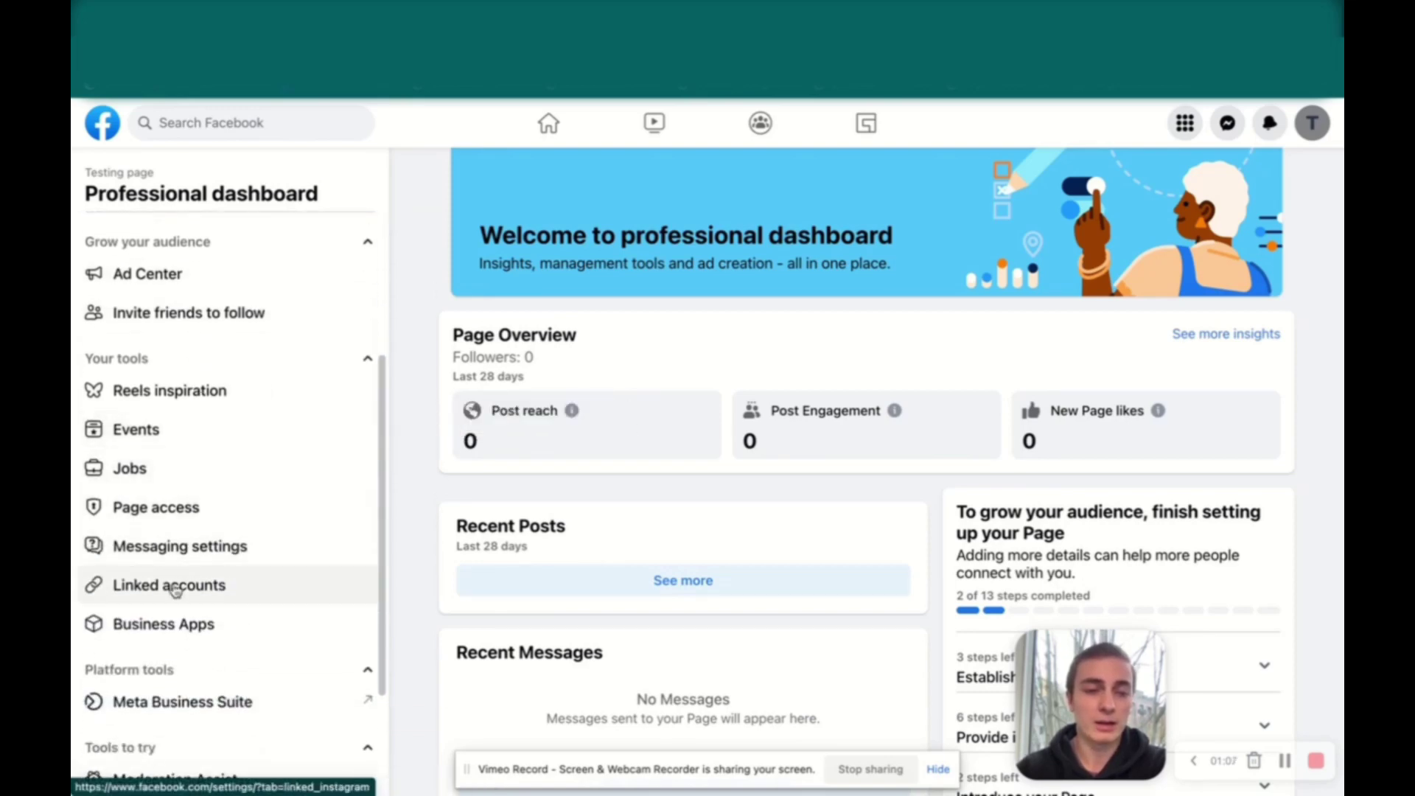
Open Testing page's Linked Accounts settings and bring up the Instagram connect prompt.
left_click(174, 584)
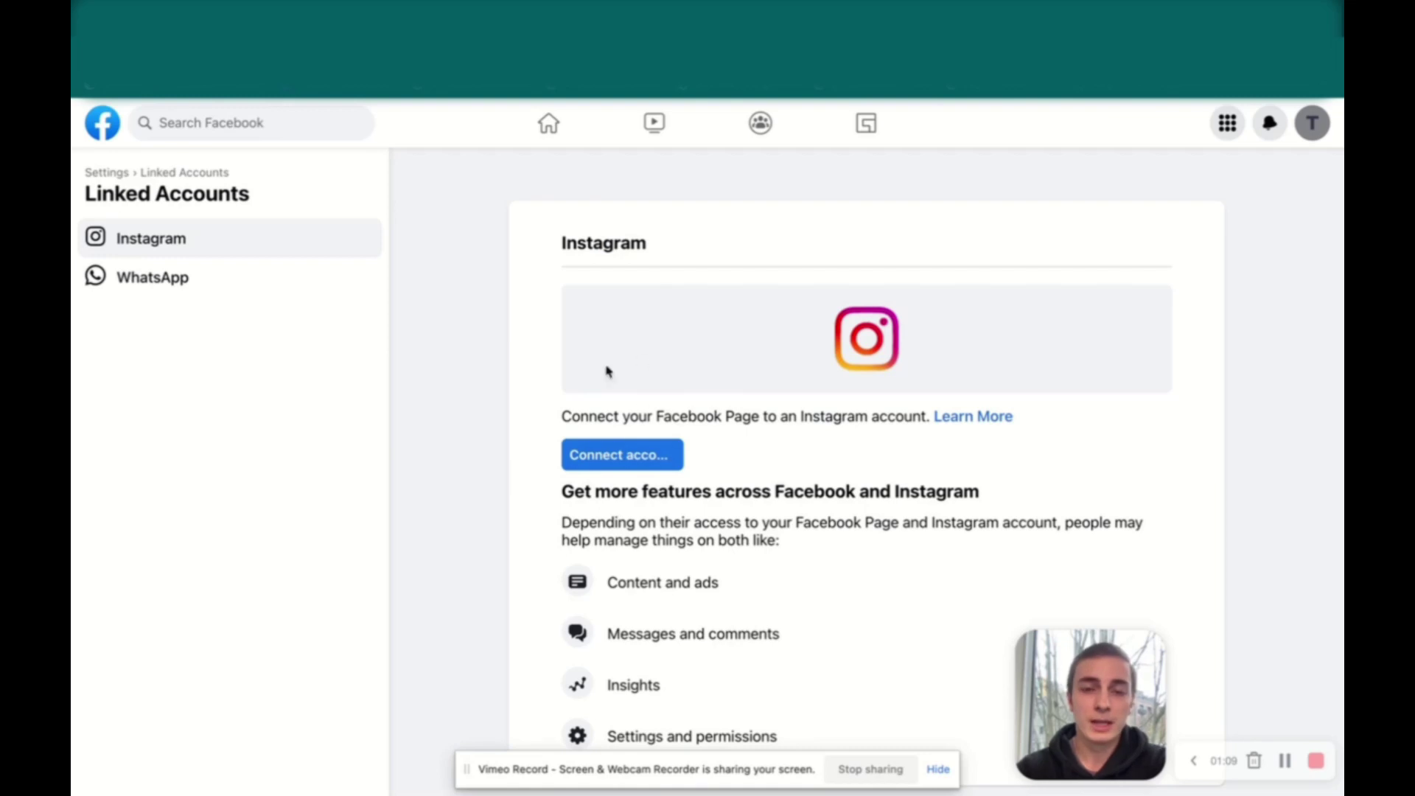
left_click(604, 454)
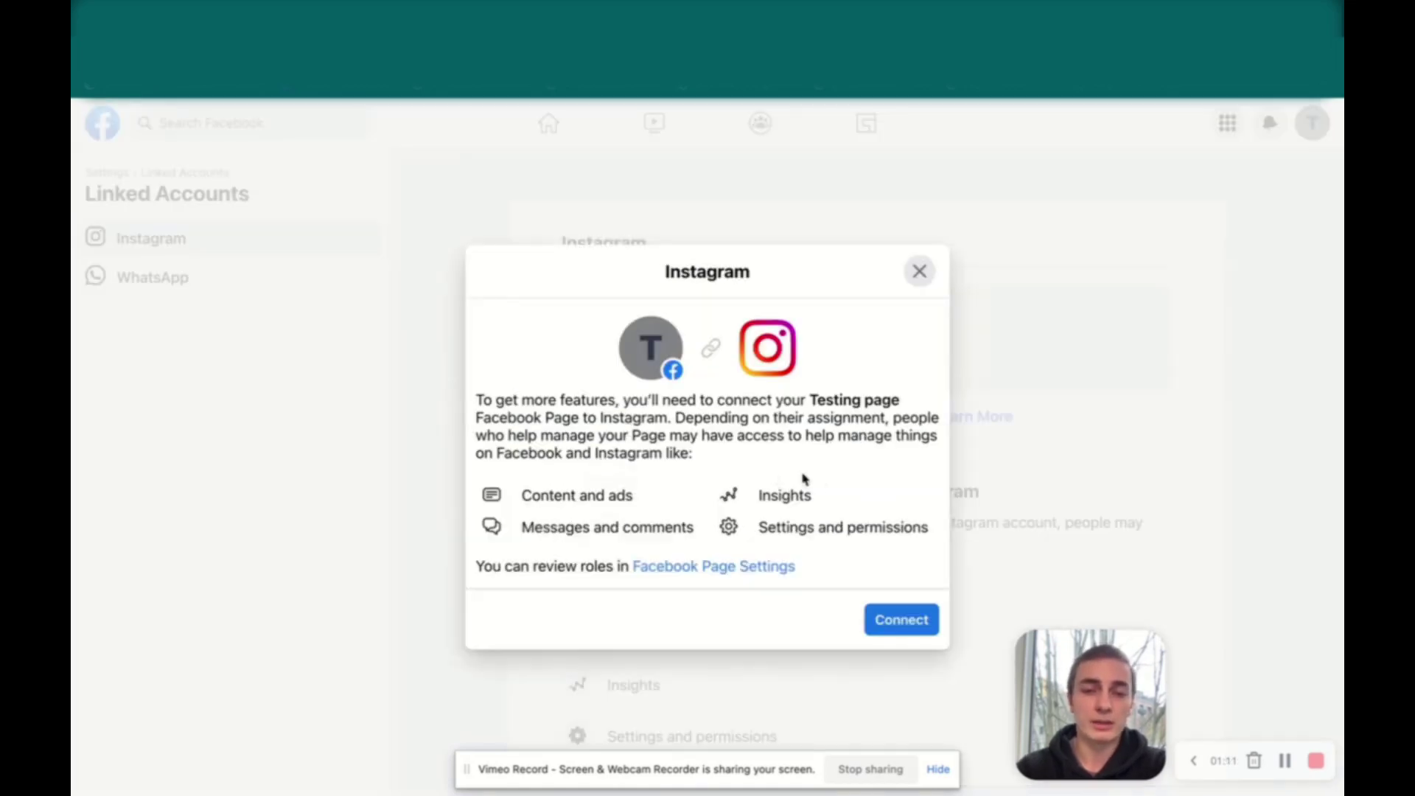